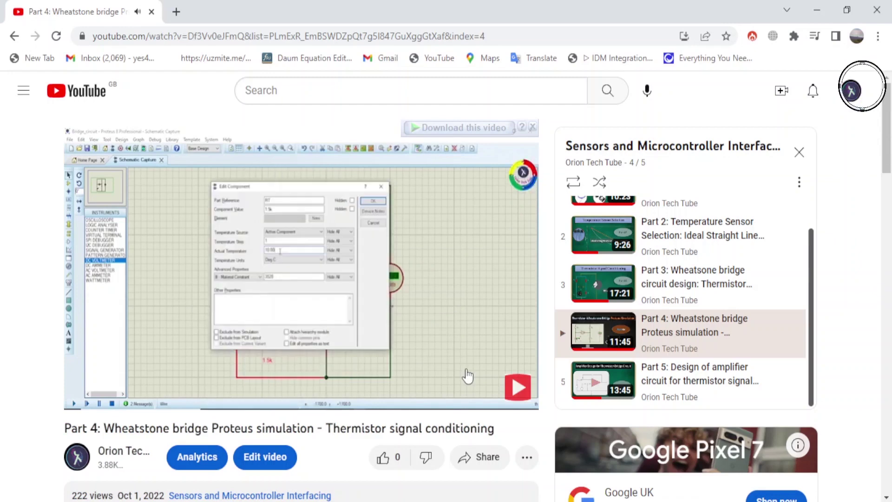
# Step: Open the GitHub Simulation File link from the video's description
pyautogui.scroll(-3, 467, 375)
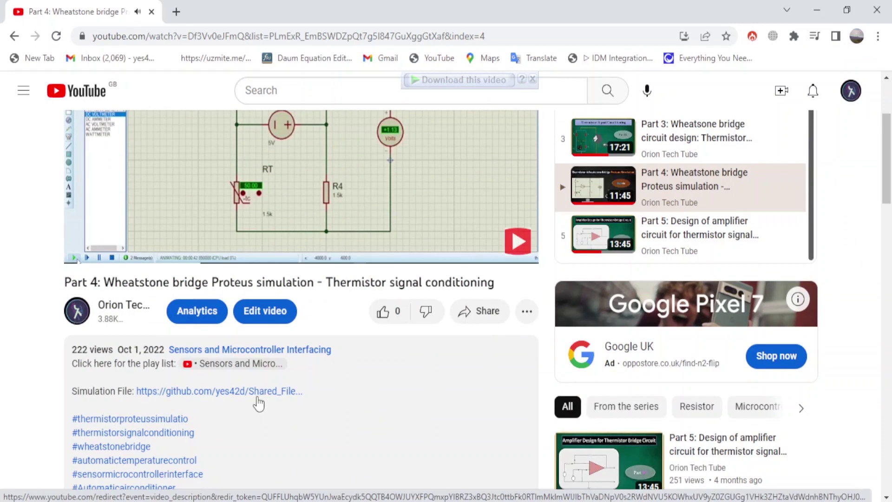
pyautogui.click(257, 397)
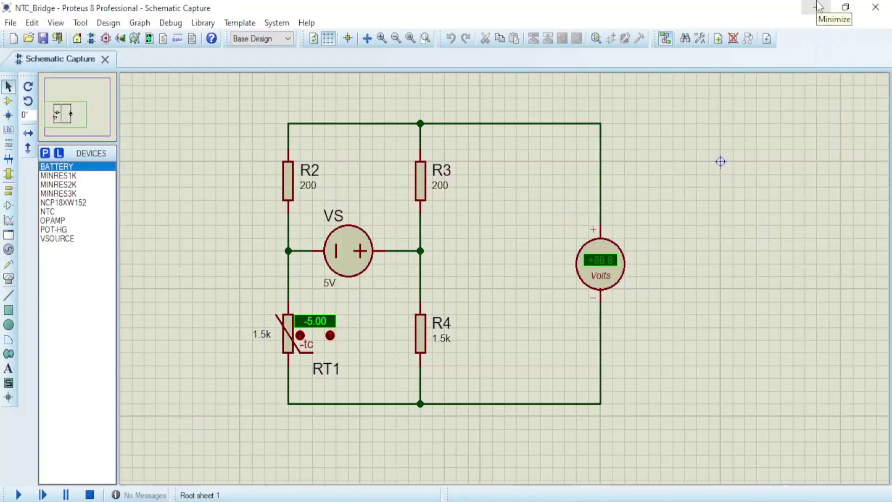
# Step: Simulate the bridge at -5 °C (-1.38 V), then rerun at 50 °C (+1.13 V) and stop
pyautogui.click(19, 495)
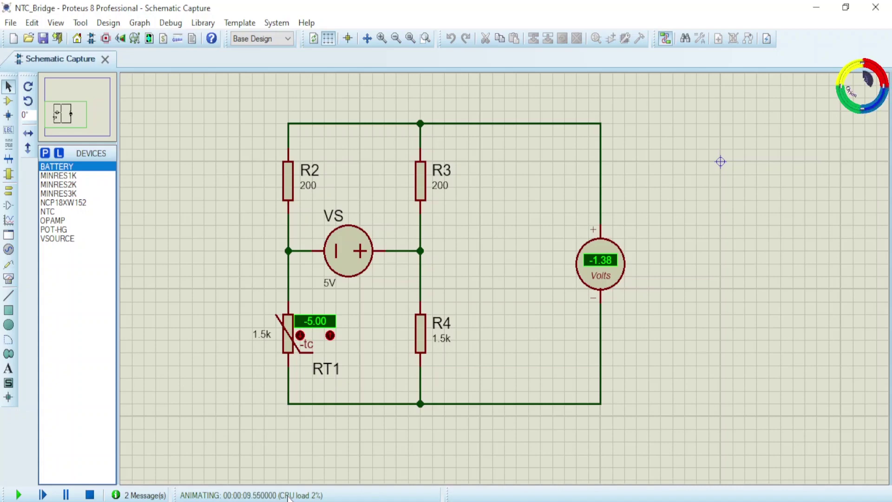
pyautogui.press('Escape')
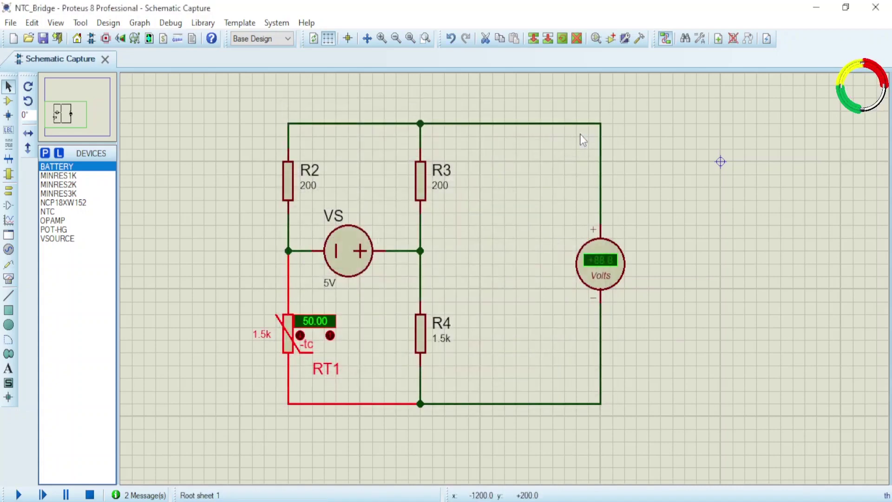
pyautogui.click(18, 495)
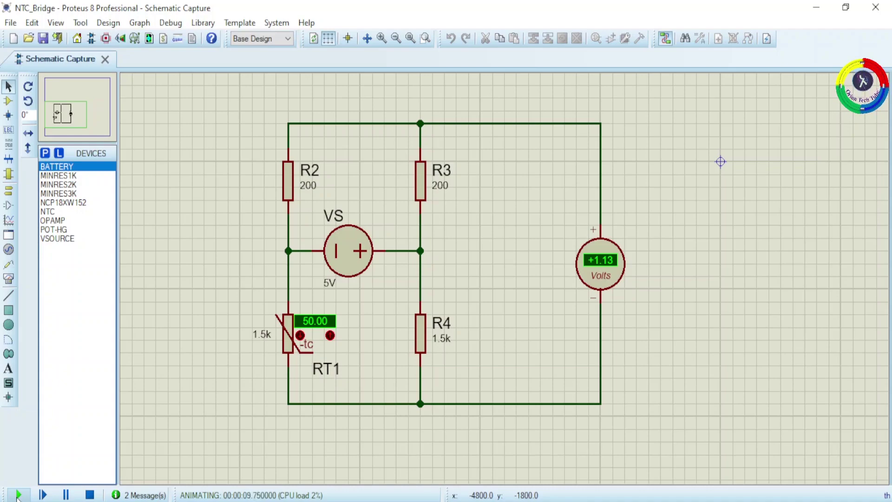
pyautogui.click(90, 495)
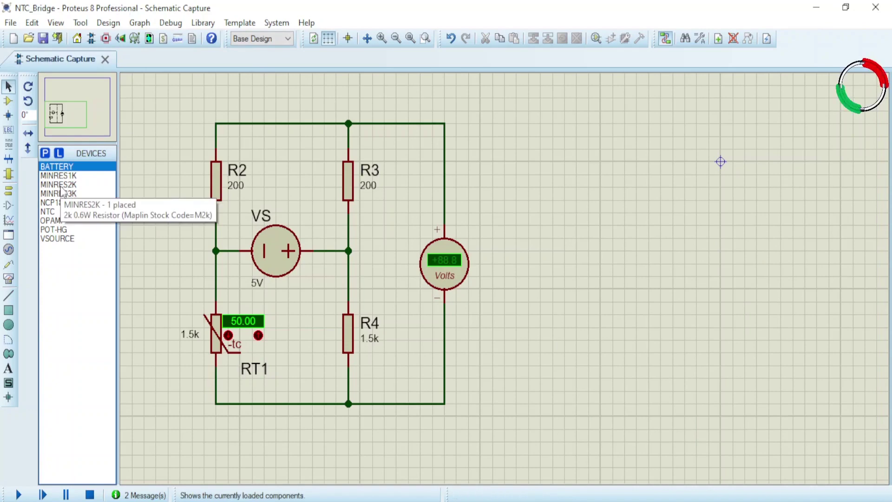
pyautogui.click(56, 239)
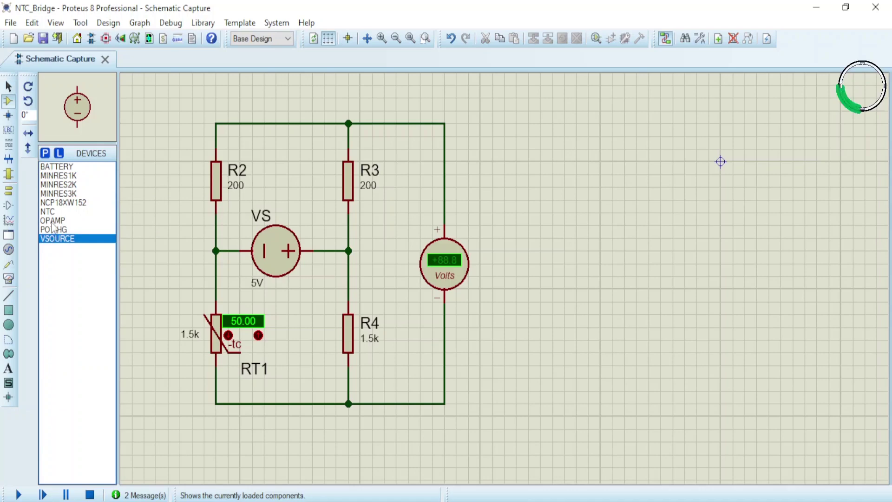
pyautogui.click(55, 220)
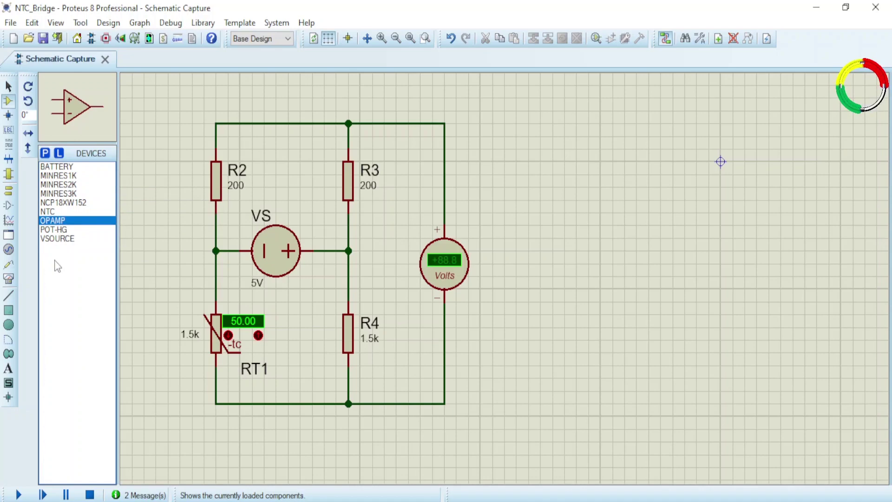
pyautogui.click(45, 153)
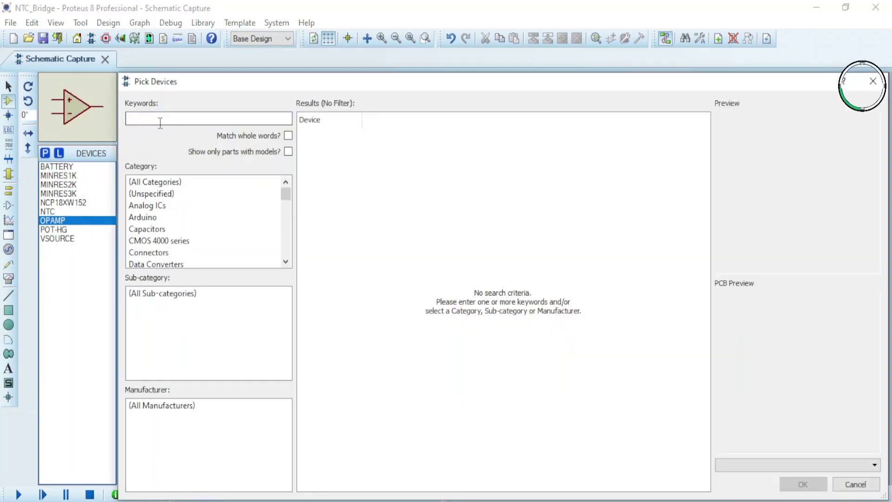
pyautogui.write('VSo')
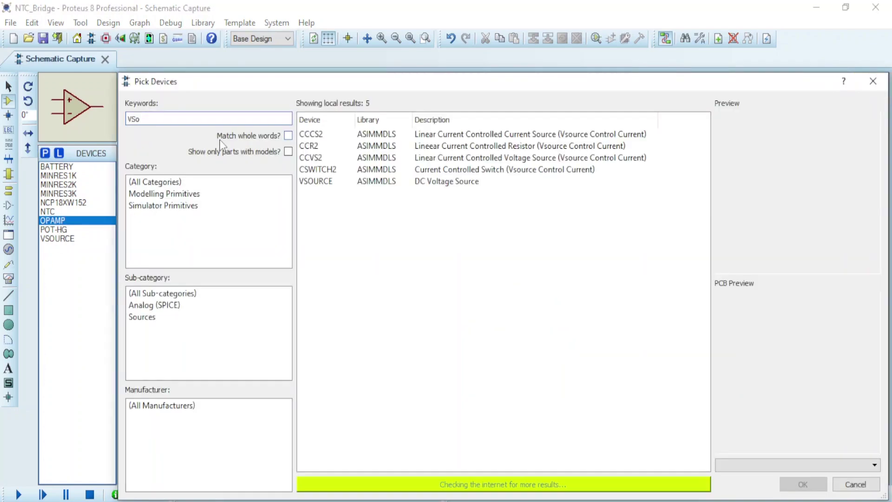
pyautogui.click(319, 186)
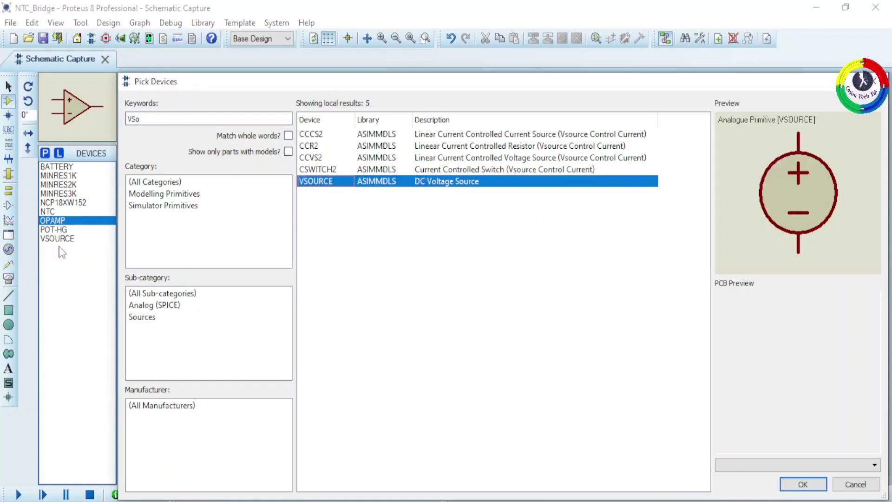
pyautogui.click(153, 120)
pyautogui.press('BackSpace')
pyautogui.press('BackSpace')
pyautogui.press('BackSpace')
pyautogui.write('OPAMP')
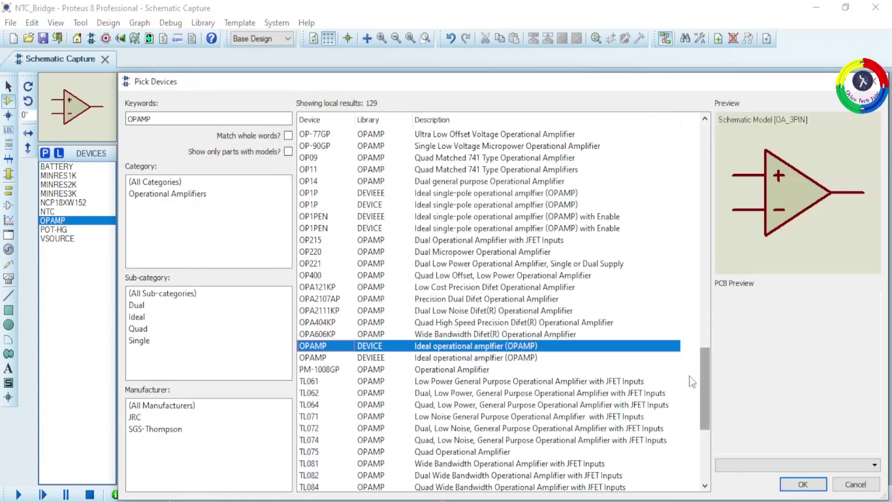
pyautogui.moveTo(320, 348)
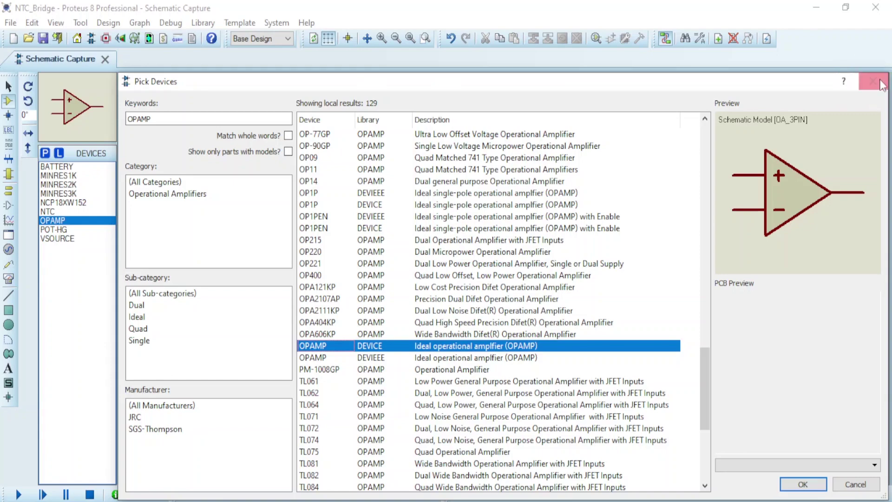
pyautogui.click(875, 82)
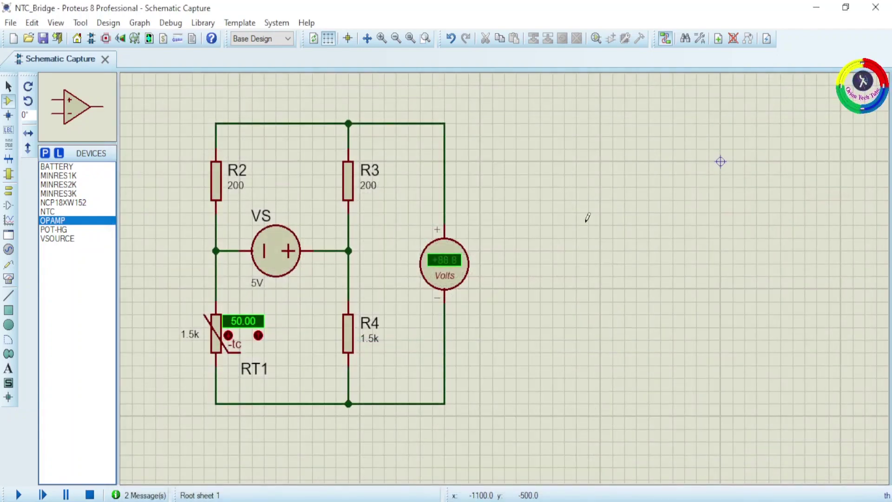
# Step: Place OPAMP U1 right of the bridge, + input to the voltmeter node, − input fed back from output
pyautogui.press('Escape')
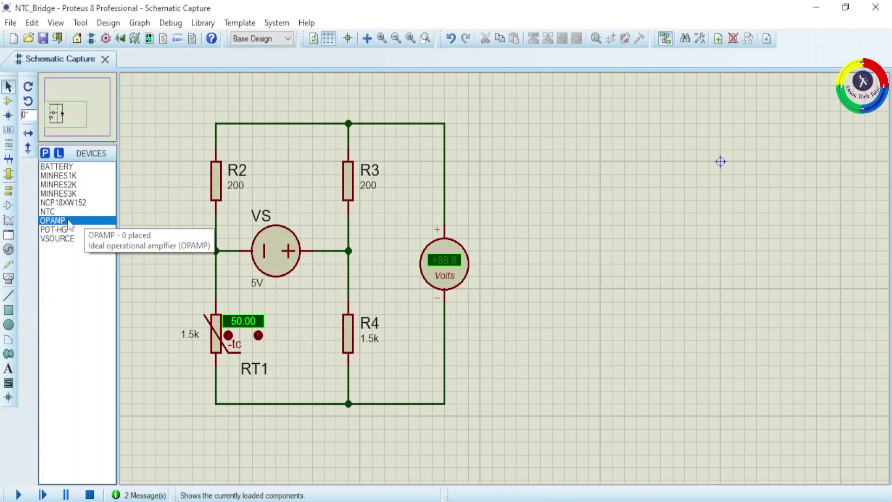
pyautogui.click(68, 221)
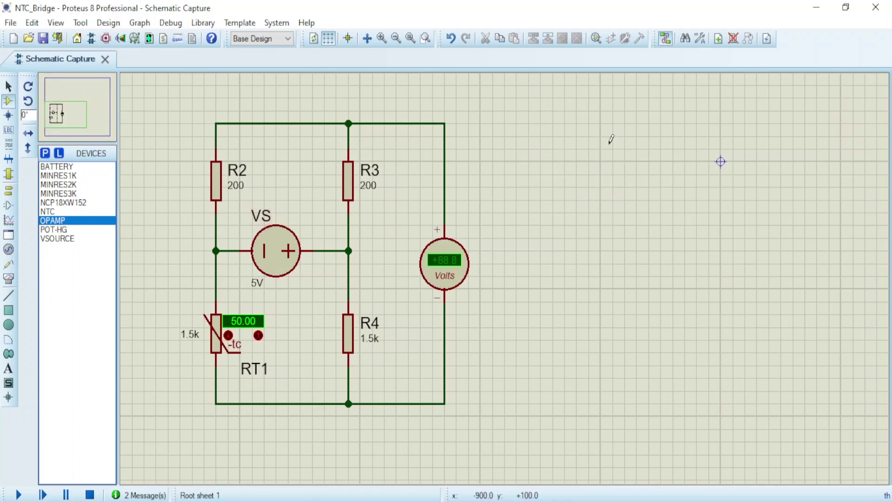
pyautogui.click(60, 230)
pyautogui.click(58, 221)
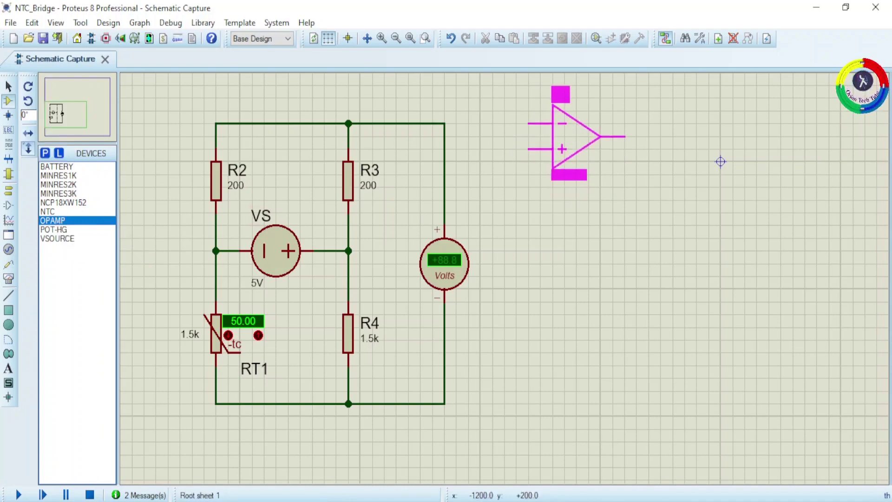
pyautogui.click(576, 162)
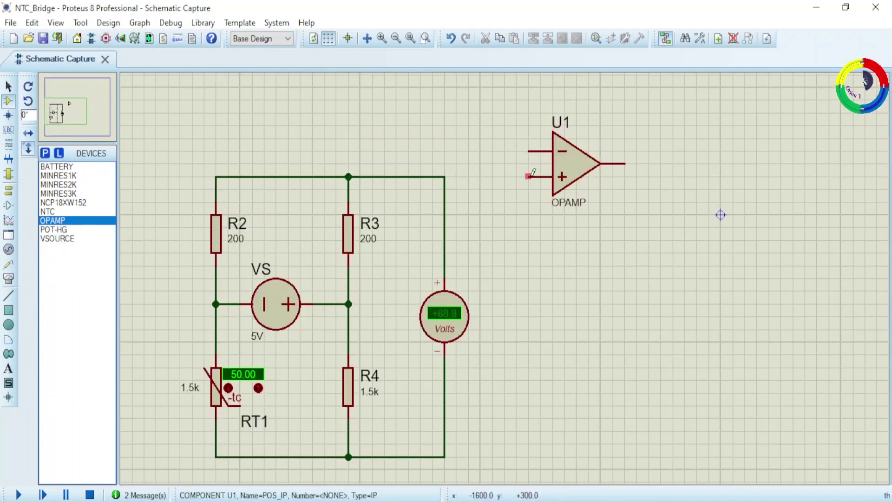
pyautogui.click(445, 176)
pyautogui.click(528, 151)
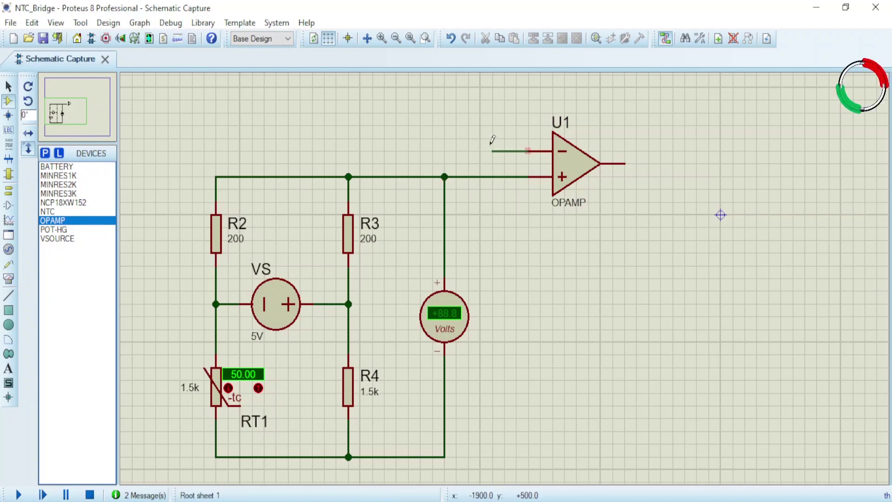
pyautogui.click(624, 161)
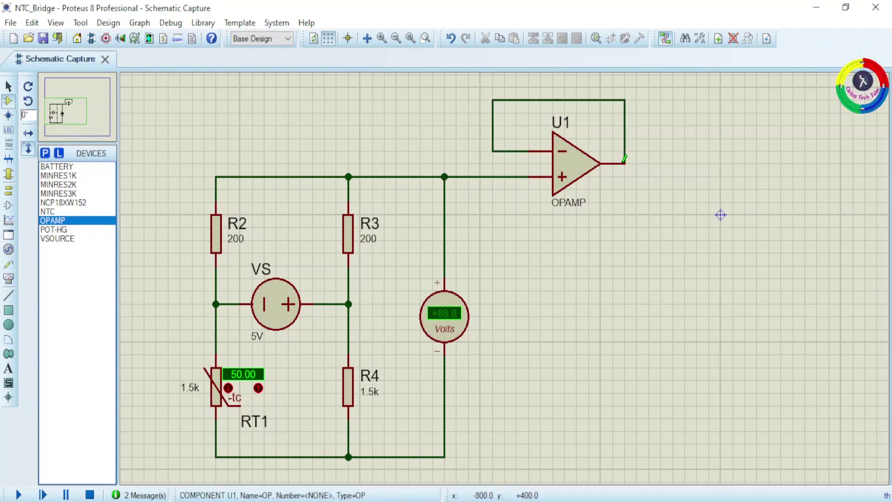
pyautogui.scroll(-1, 125, 110)
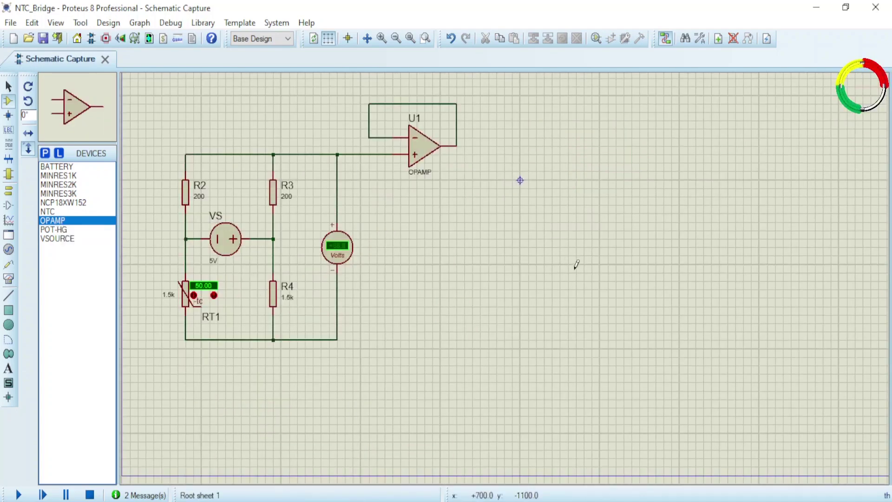
# Step: Place op-amp U2 with 1k resistors R1 above it and R5 from U1's output to U2
pyautogui.click(599, 255)
pyautogui.click(58, 175)
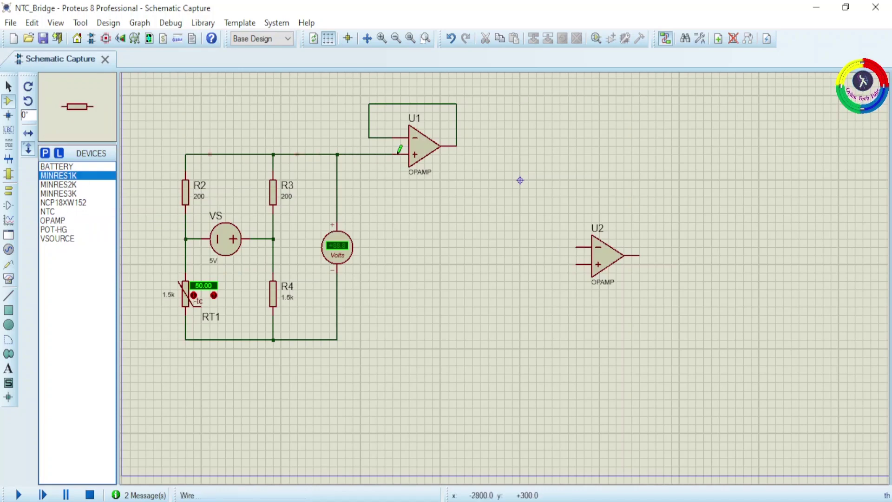
pyautogui.click(602, 187)
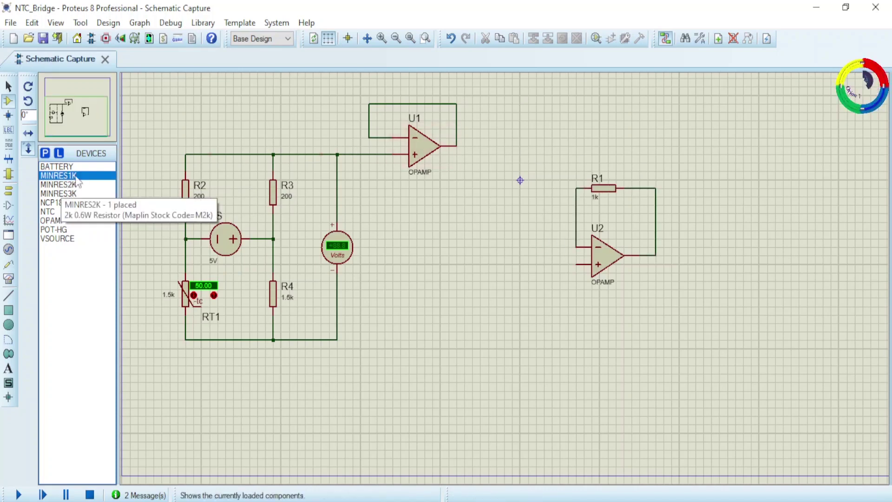
pyautogui.click(523, 145)
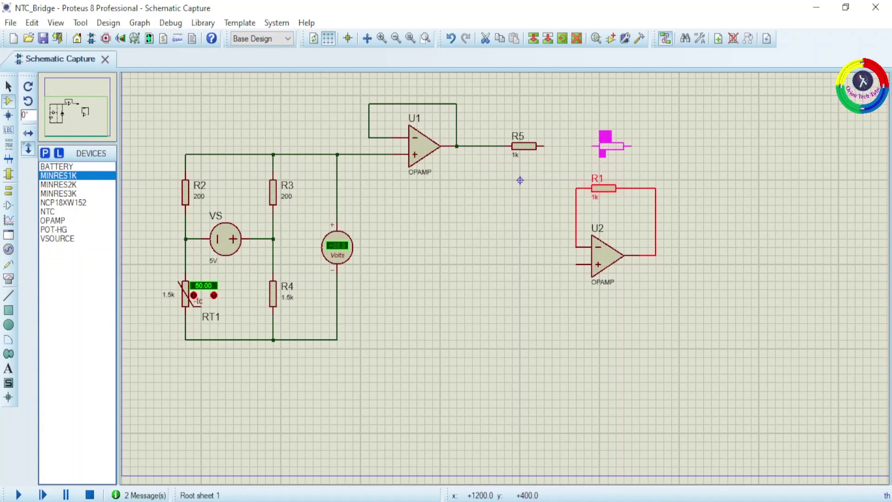
pyautogui.moveTo(610, 146); pyautogui.dragTo(611, 146)
pyautogui.click(563, 136)
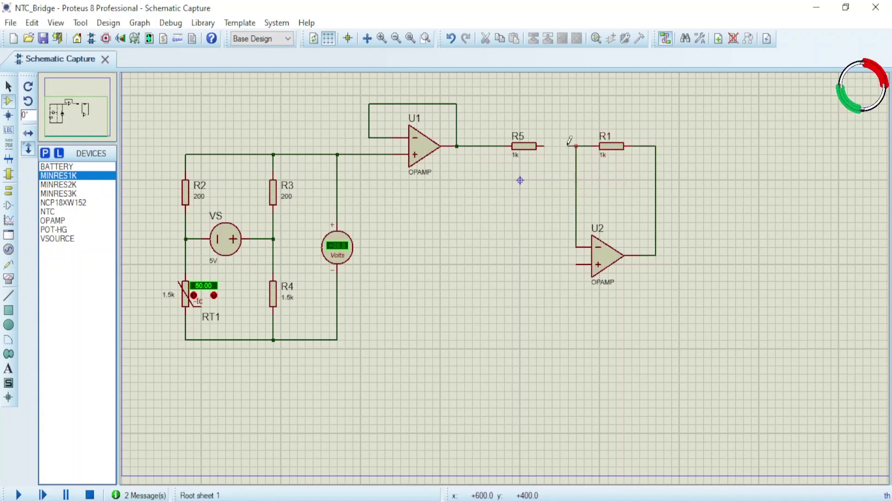
pyautogui.click(547, 145)
pyautogui.moveTo(606, 244); pyautogui.dragTo(605, 219)
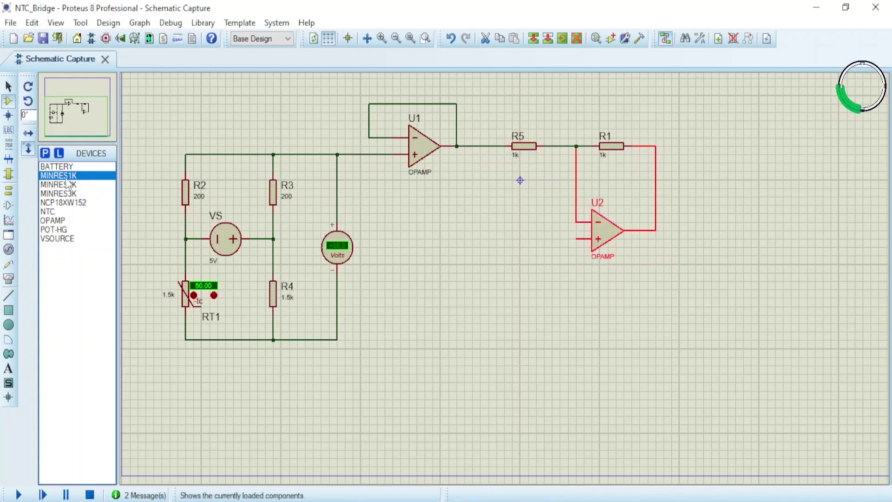
# Step: Add 1k resistor R6 left of U2 and vertical 2k resistor R7 below, wired to U2's + input
pyautogui.click(524, 239)
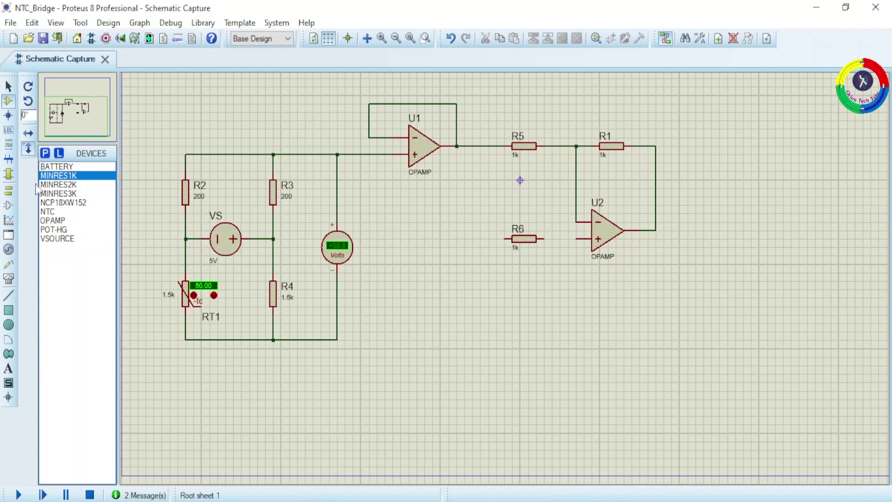
pyautogui.click(58, 185)
pyautogui.click(28, 92)
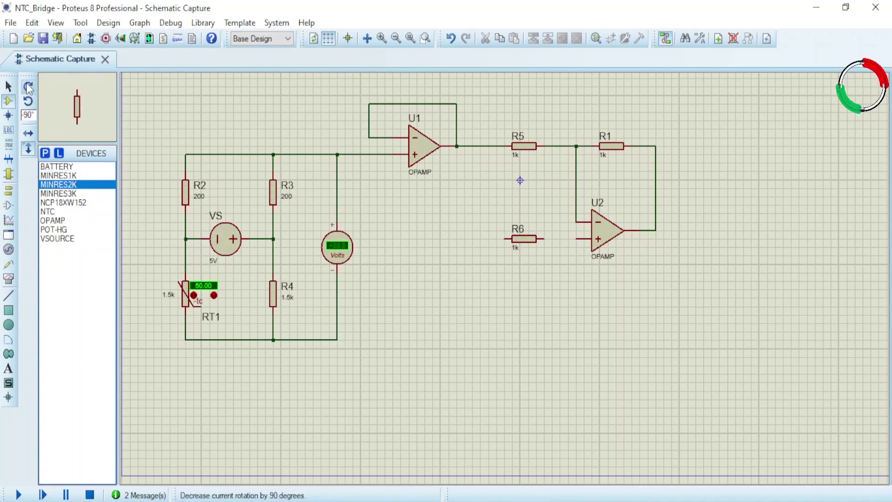
pyautogui.click(560, 278)
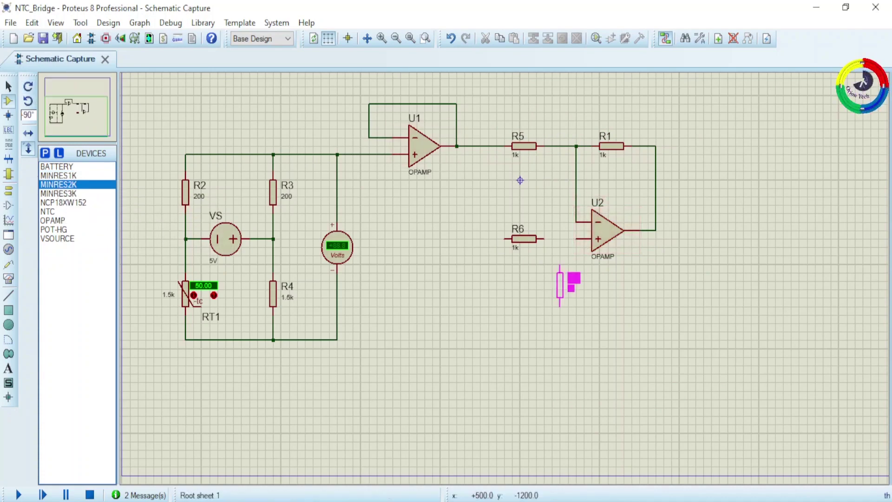
pyautogui.click(559, 286)
pyautogui.click(560, 264)
pyautogui.click(559, 239)
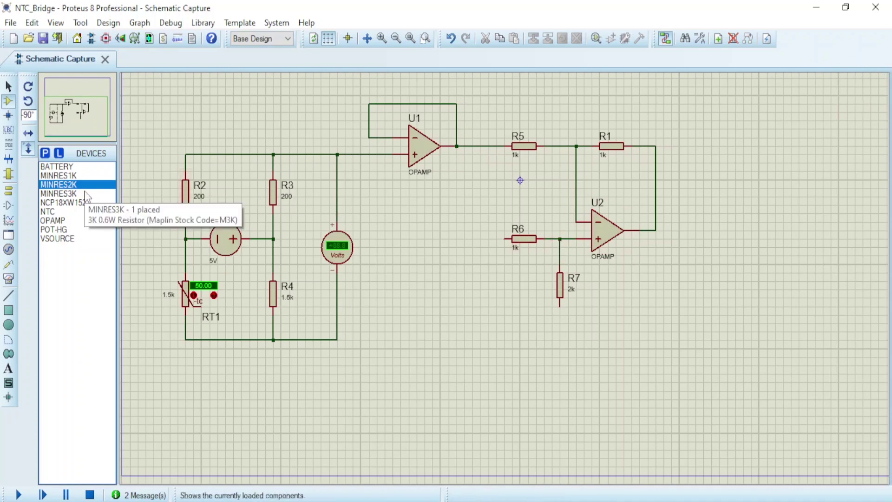
# Step: Place a 1V DC source left of R7 and wire it to R6
pyautogui.click(57, 238)
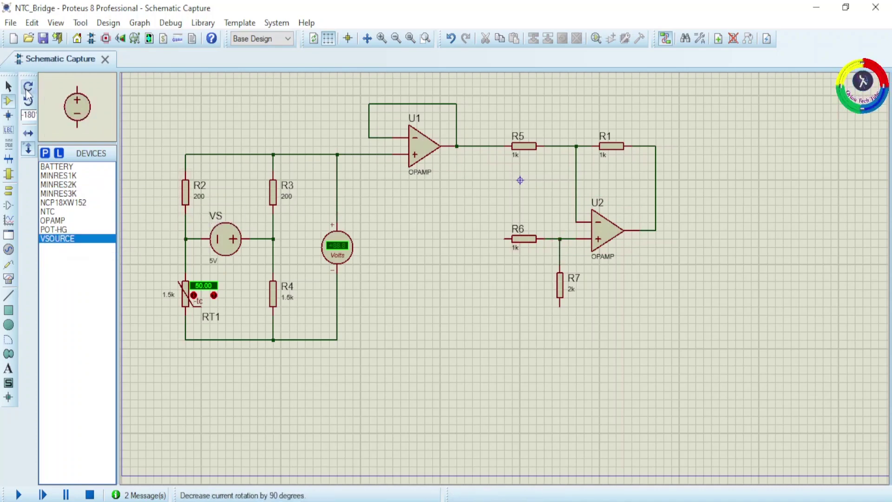
pyautogui.click(488, 289)
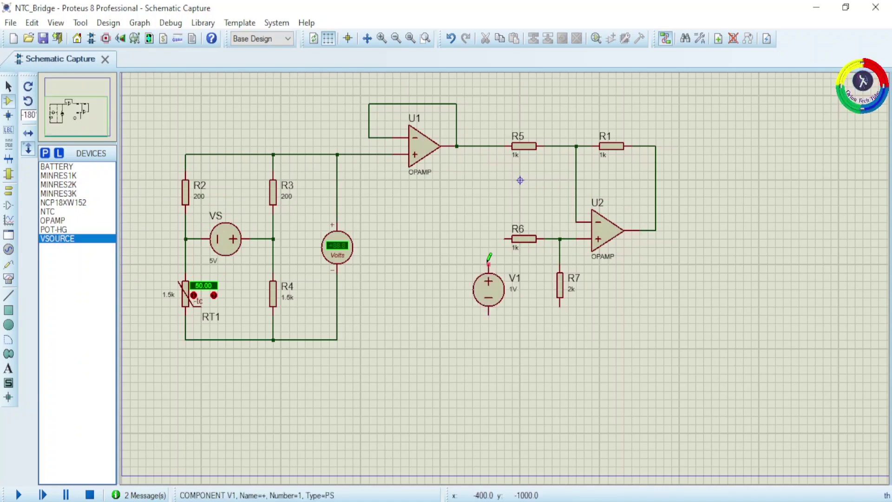
pyautogui.click(504, 239)
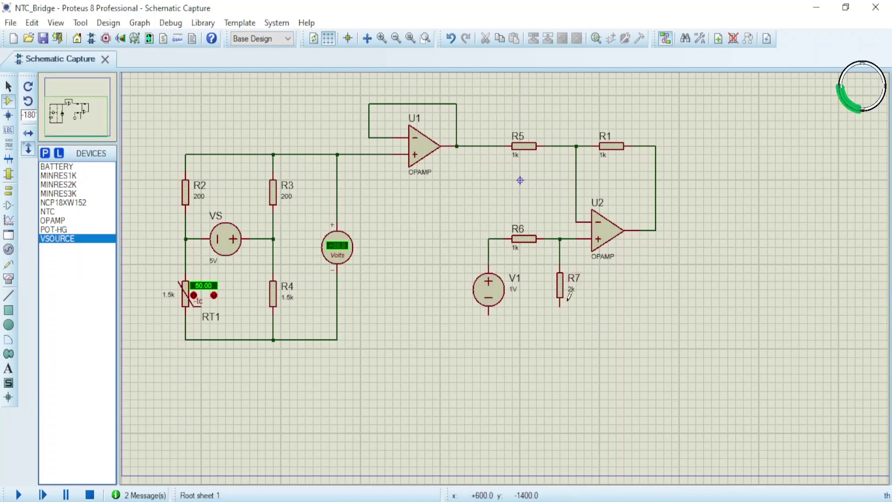
# Step: Add a DC voltmeter on U2's output with its negative pin on the bottom wire
pyautogui.click(8, 278)
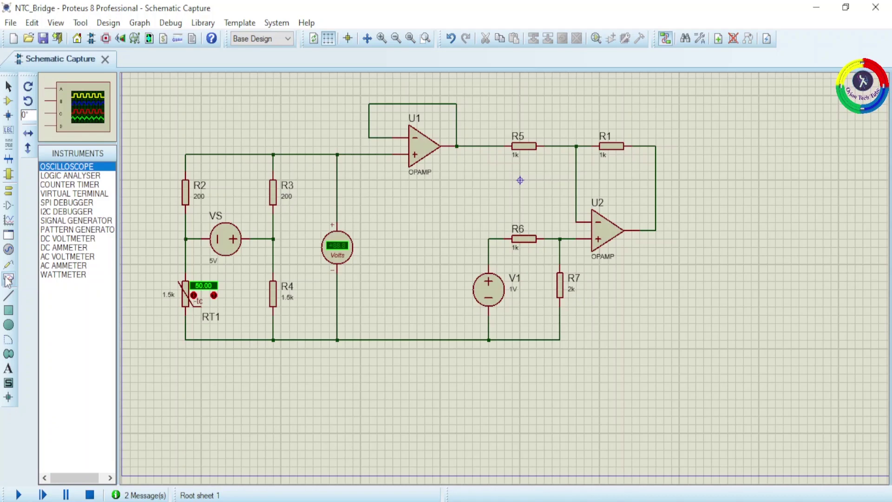
pyautogui.click(68, 238)
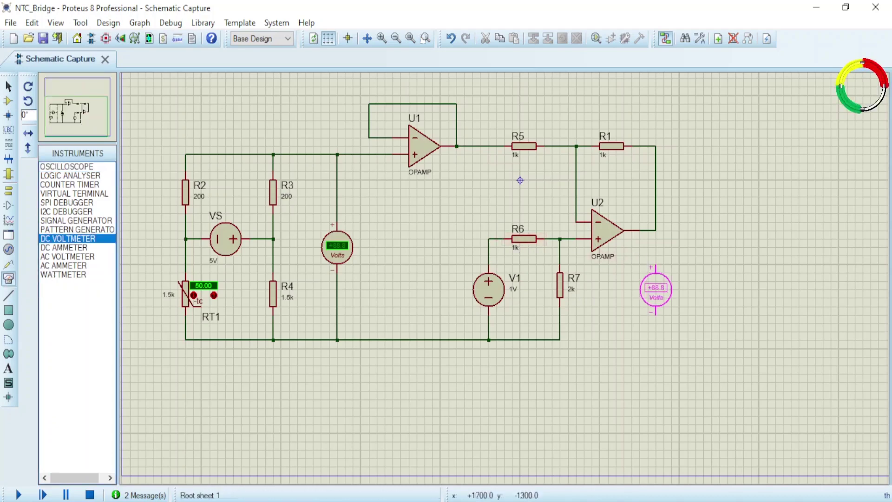
pyautogui.click(655, 289)
pyautogui.click(655, 266)
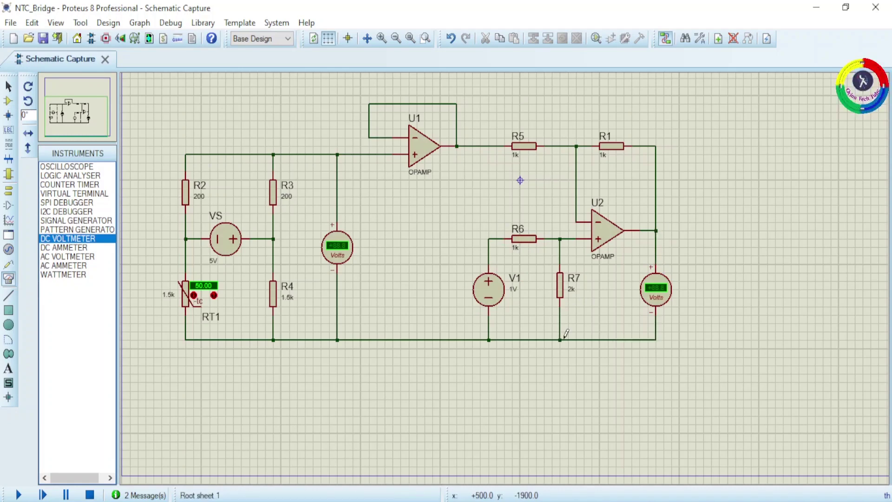
pyautogui.click(8, 279)
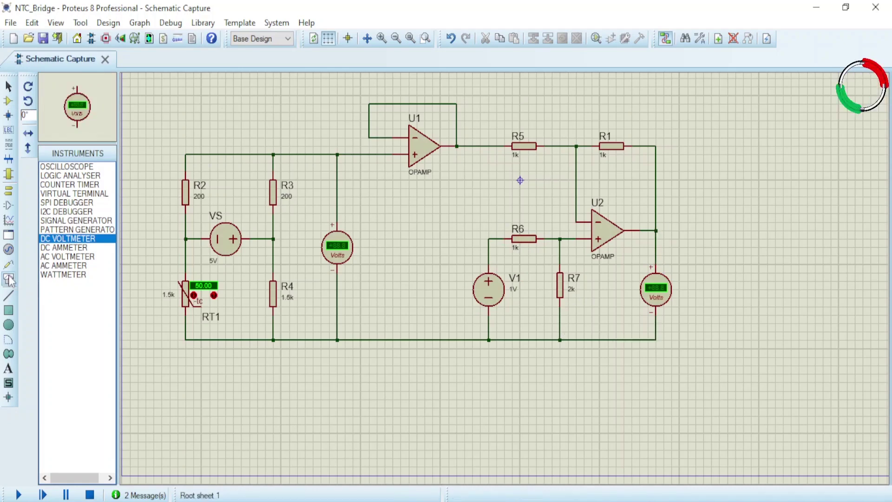
# Step: Place a ground terminal below the bottom wire and connect it up
pyautogui.click(8, 190)
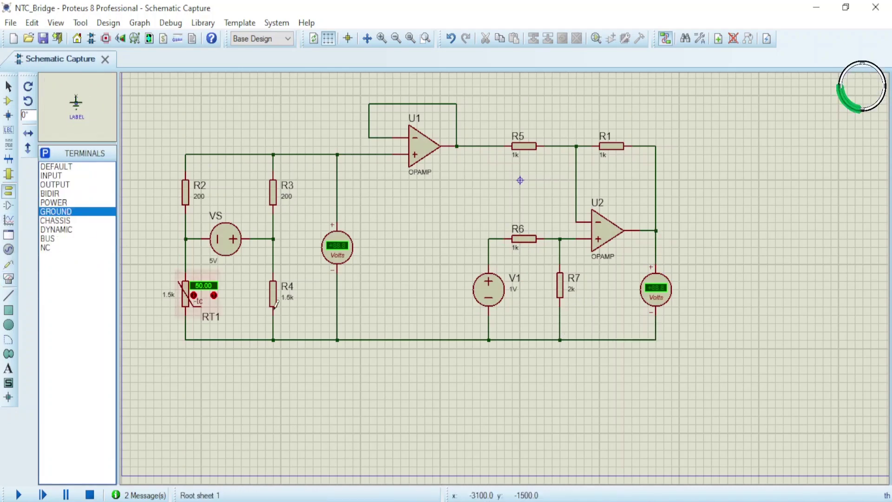
pyautogui.click(488, 367)
pyautogui.click(488, 364)
pyautogui.click(488, 339)
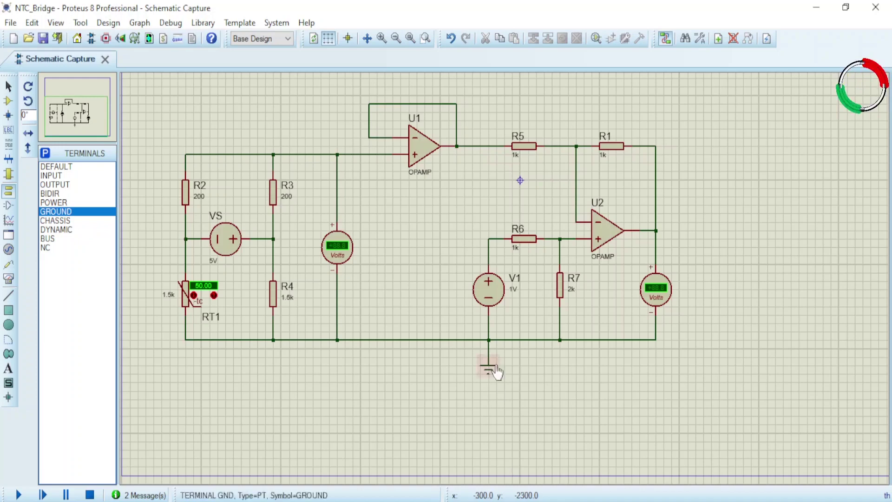
# Step: Rename the offset source VC and set it to 1.13V
pyautogui.doubleClick(512, 291)
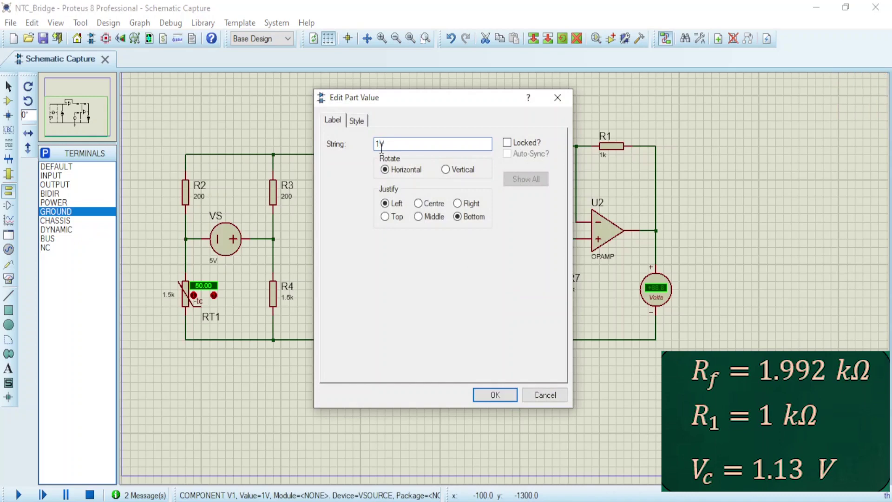
pyautogui.press('Escape')
pyautogui.doubleClick(514, 288)
pyautogui.write('1.13V')
pyautogui.press('Return')
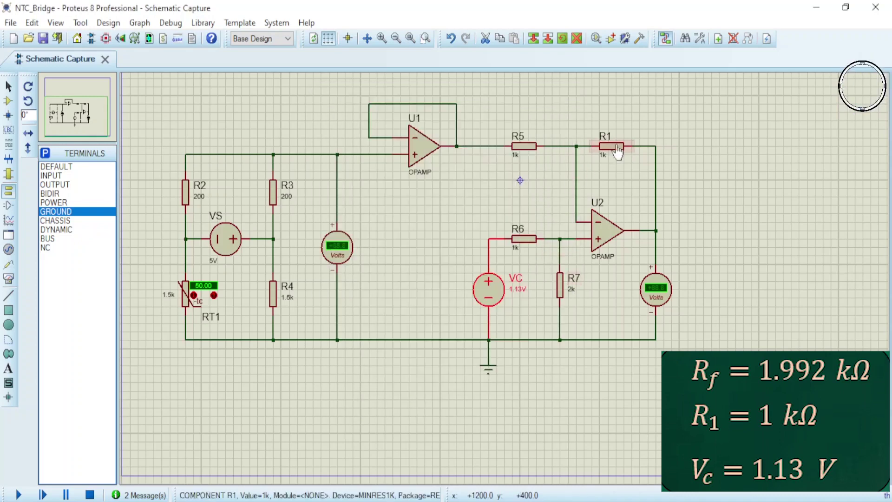
# Step: Set feedback resistor R1 to 1.992k and rename it RF
pyautogui.doubleClick(615, 147)
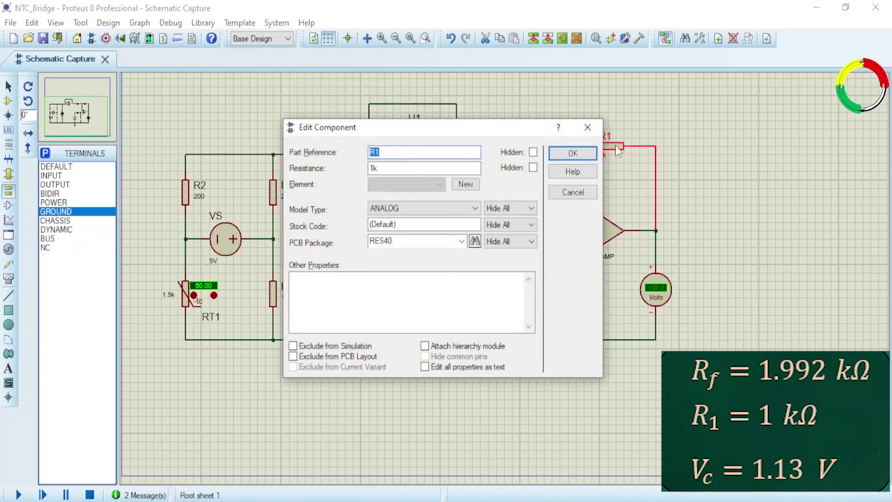
pyautogui.click(372, 168)
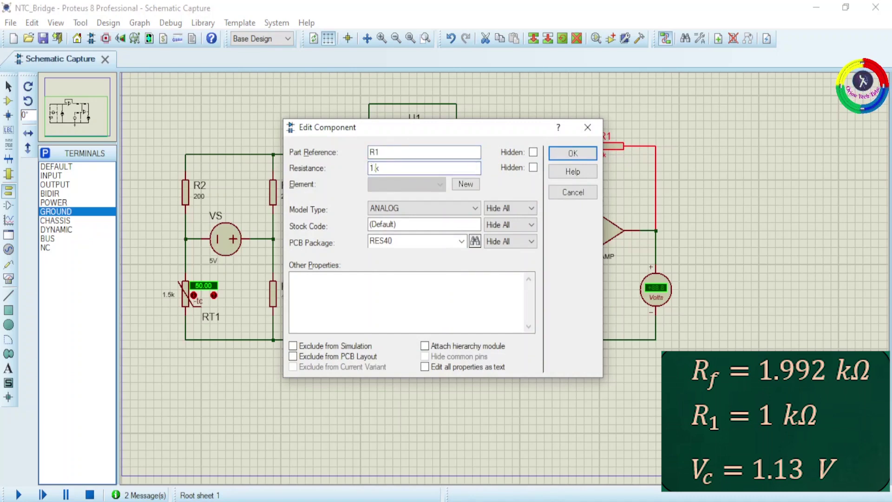
pyautogui.write('.992')
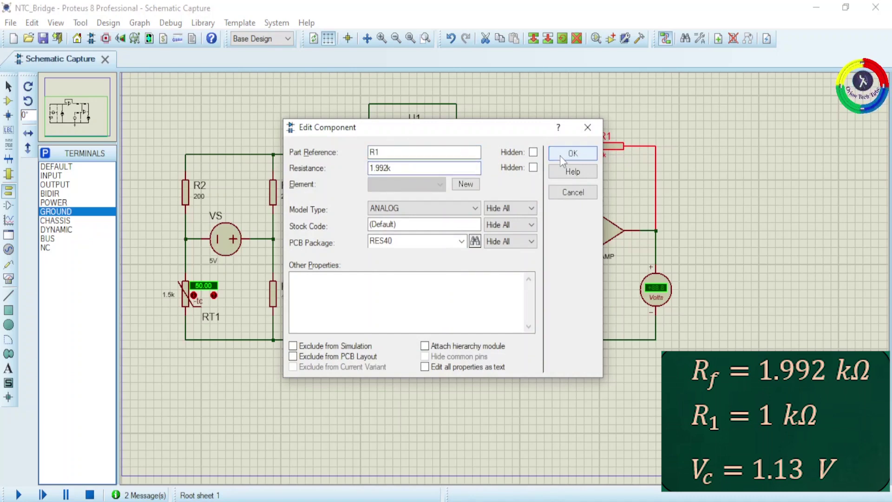
pyautogui.click(559, 155)
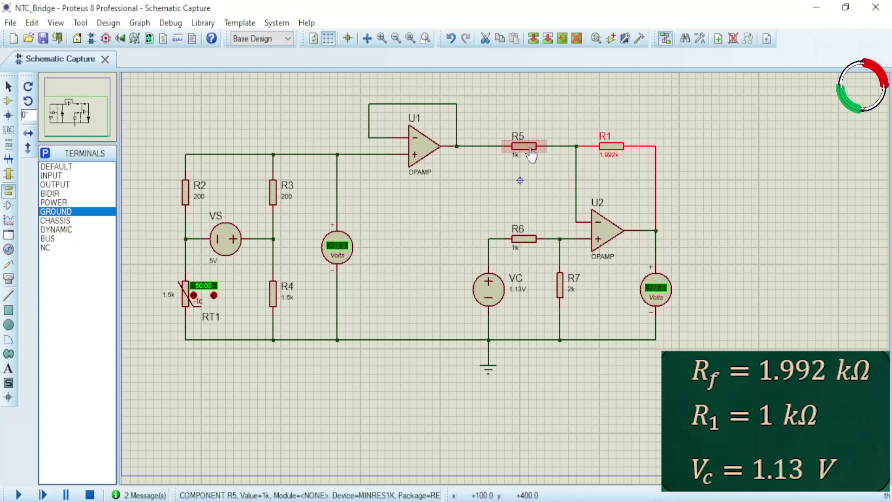
pyautogui.click(518, 140)
pyautogui.click(605, 136)
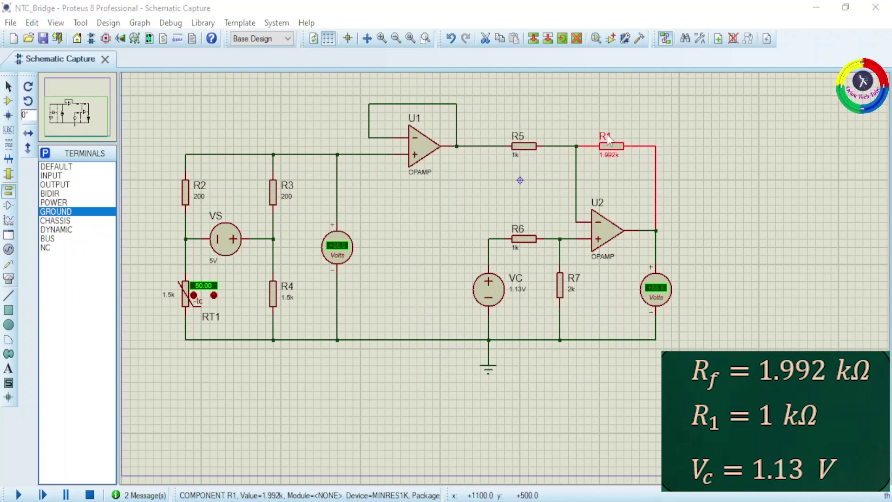
pyautogui.click(605, 137)
pyautogui.write('RF')
pyautogui.press('Return')
pyautogui.click(530, 148)
pyautogui.click(530, 148)
# Step: Change resistor R7 to 1.992k
pyautogui.doubleClick(560, 285)
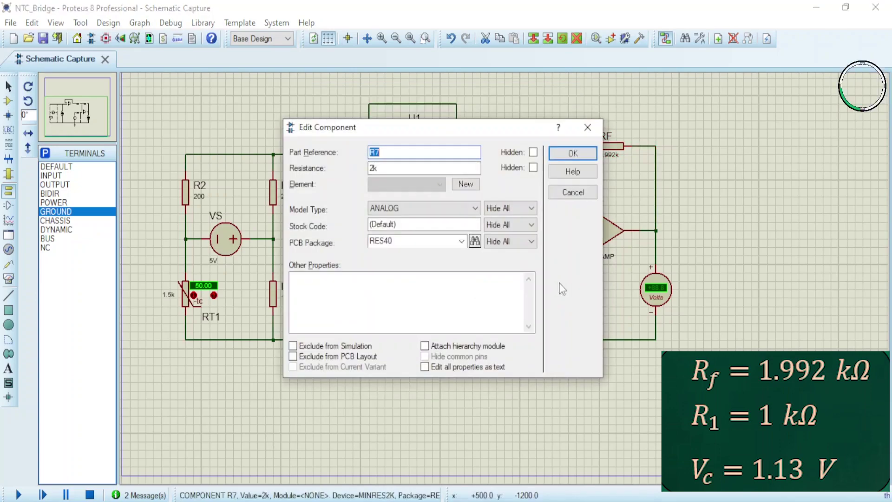
pyautogui.click(375, 169)
pyautogui.press('BackSpace')
pyautogui.write('1.99')
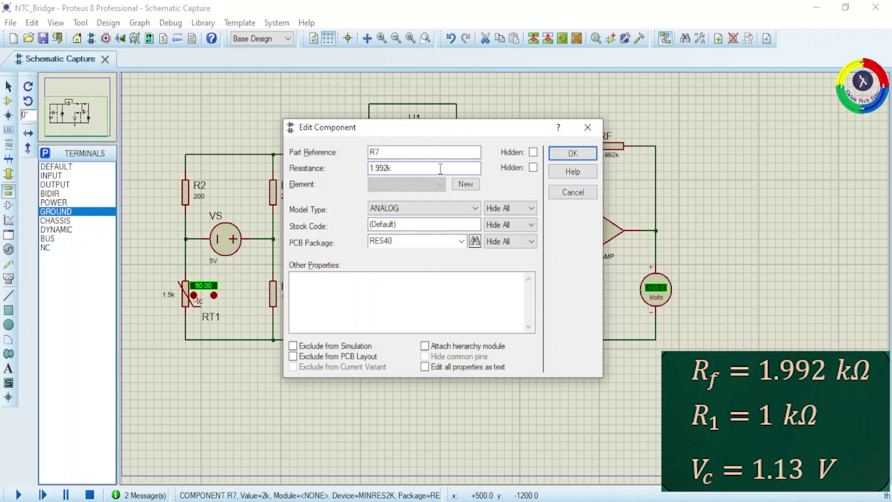
pyautogui.press('Return')
# Step: Rename resistor R6 to R12
pyautogui.doubleClick(519, 229)
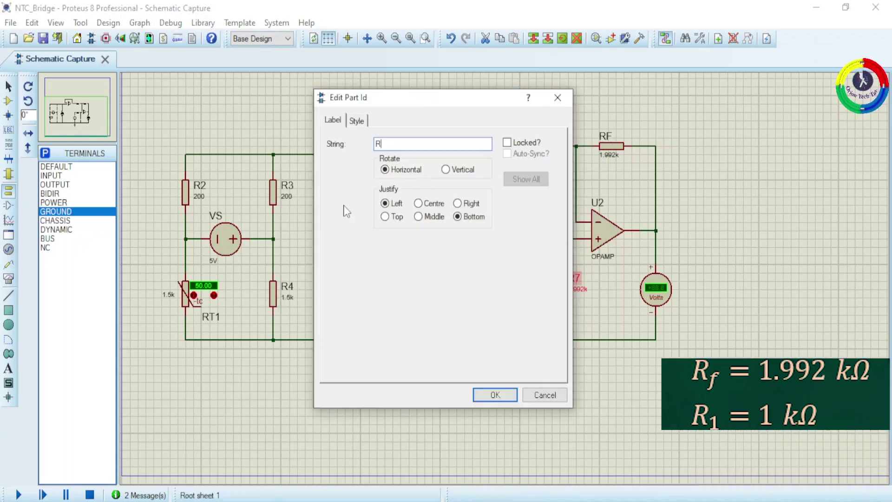
pyautogui.click(398, 141)
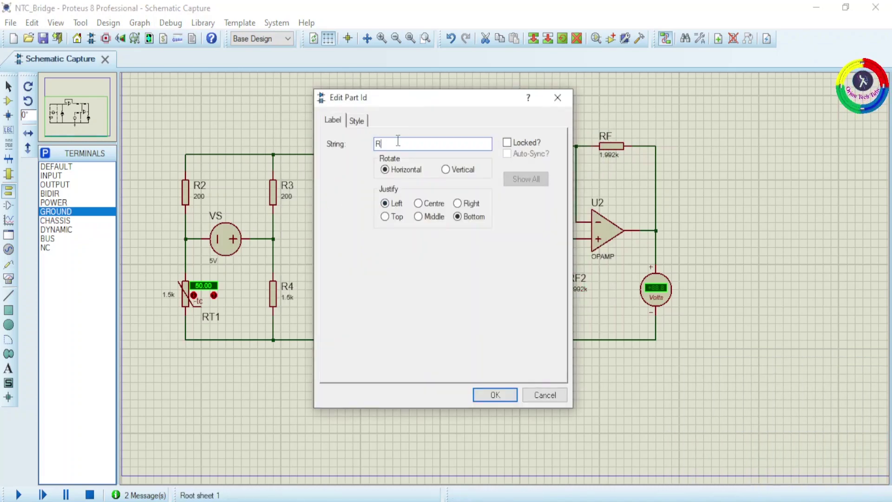
pyautogui.write('12')
pyautogui.press('Return')
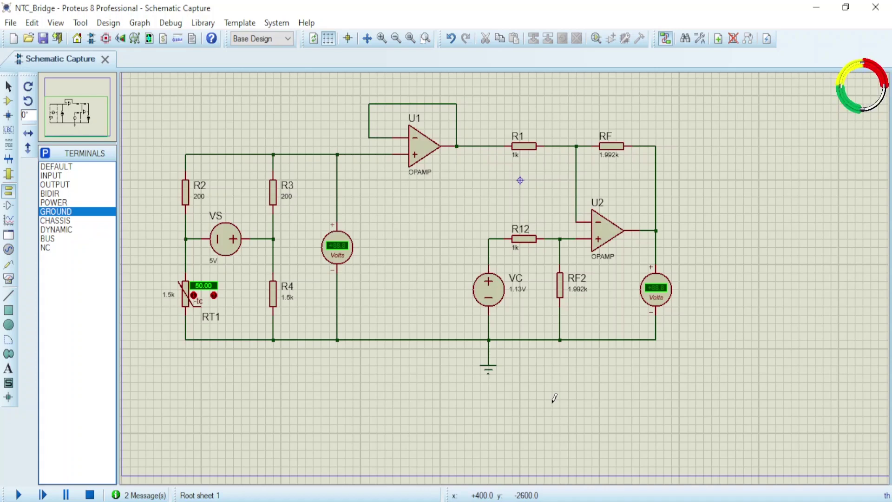
# Step: Save the project as NTC_Bridge_Amplifier and zoom to fit the whole circuit
pyautogui.click(10, 23)
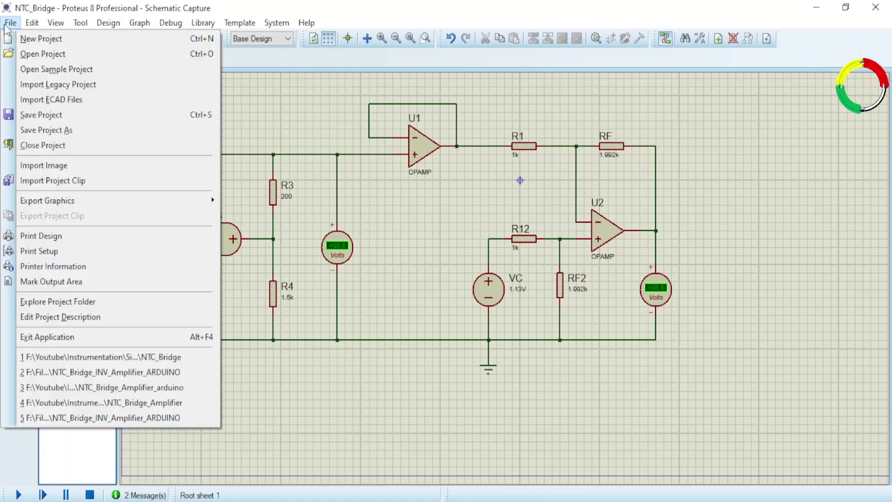
pyautogui.click(59, 119)
pyautogui.click(397, 399)
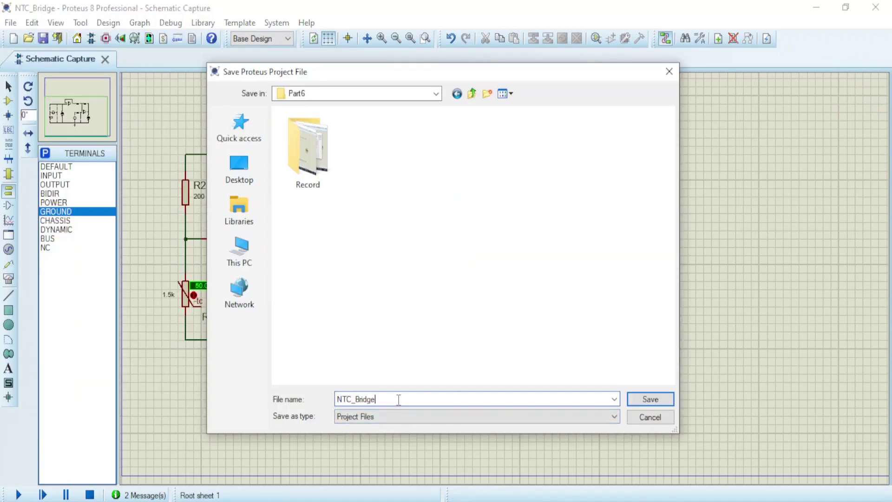
pyautogui.write('_')
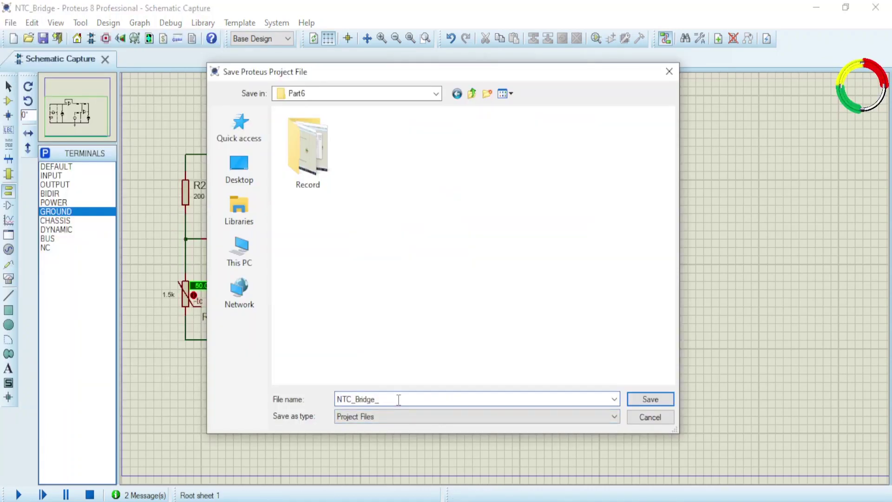
pyautogui.write('A')
pyautogui.write('mplifier')
pyautogui.click(650, 399)
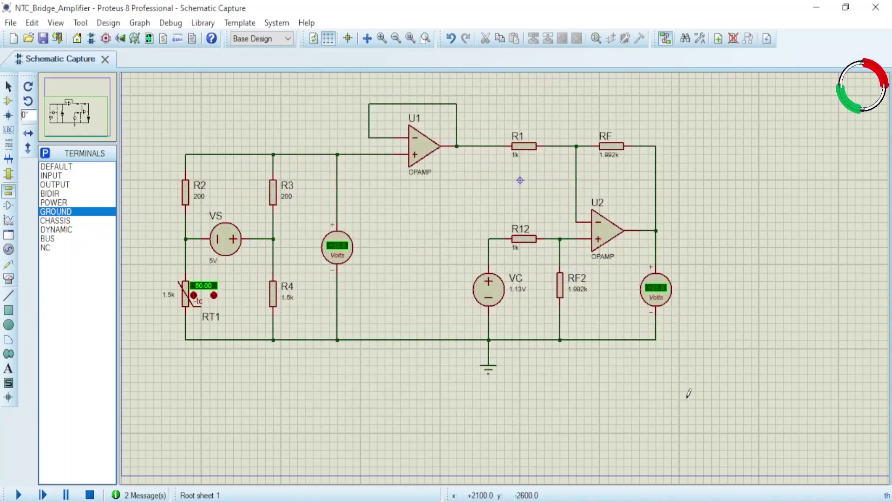
pyautogui.press('F5')
# Step: Keep RT1 at -5 °C and run the simulation, reading +5.00 V at the output, then stop
pyautogui.doubleClick(253, 342)
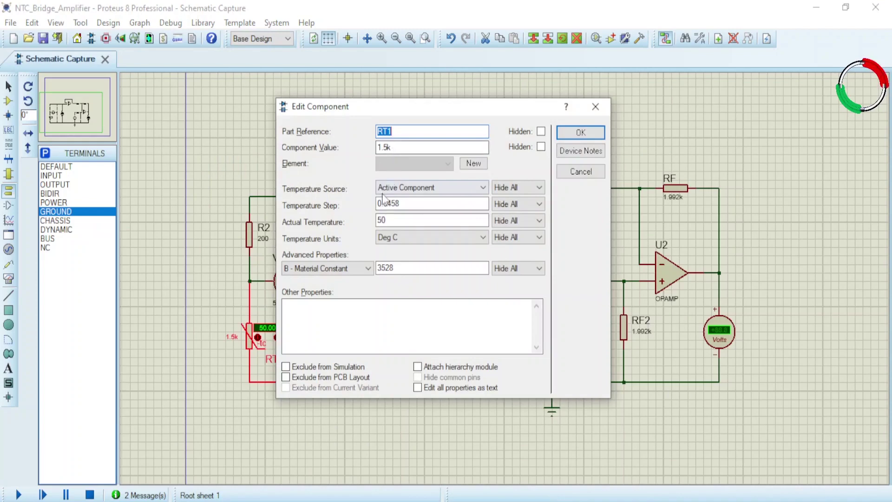
pyautogui.click(390, 220)
pyautogui.press('Return')
pyautogui.click(18, 494)
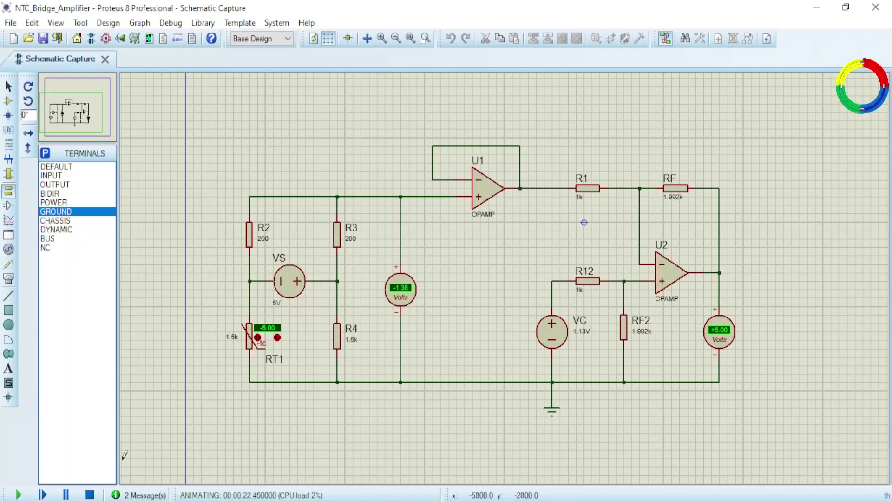
pyautogui.click(90, 494)
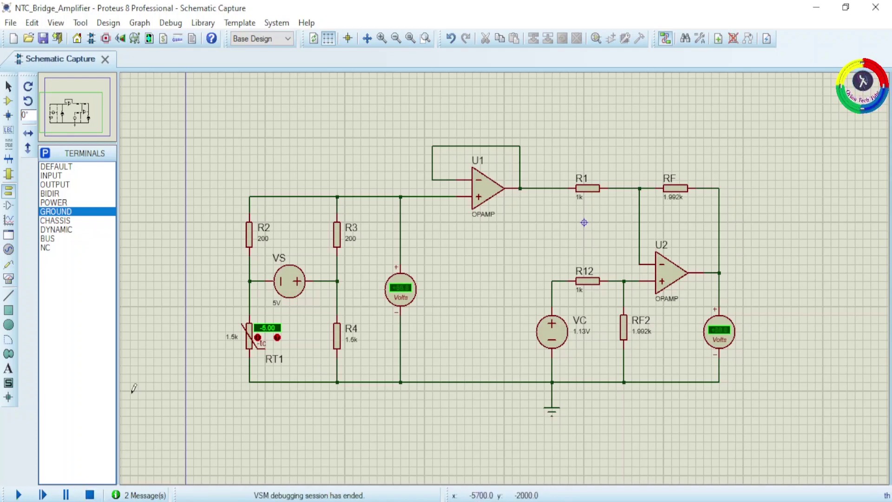
# Step: Set RT1 to 50 °C and simulate, showing +1.13 V at the bridge and +0.00 V output
pyautogui.click(249, 338)
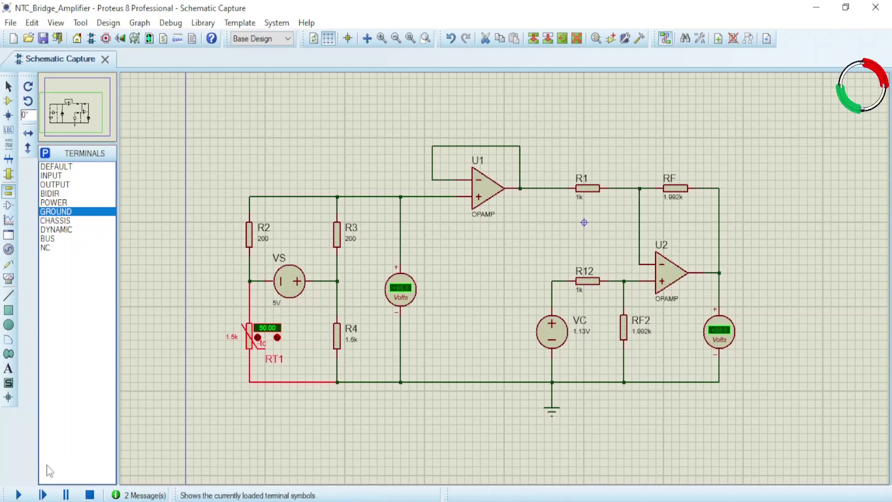
pyautogui.click(21, 495)
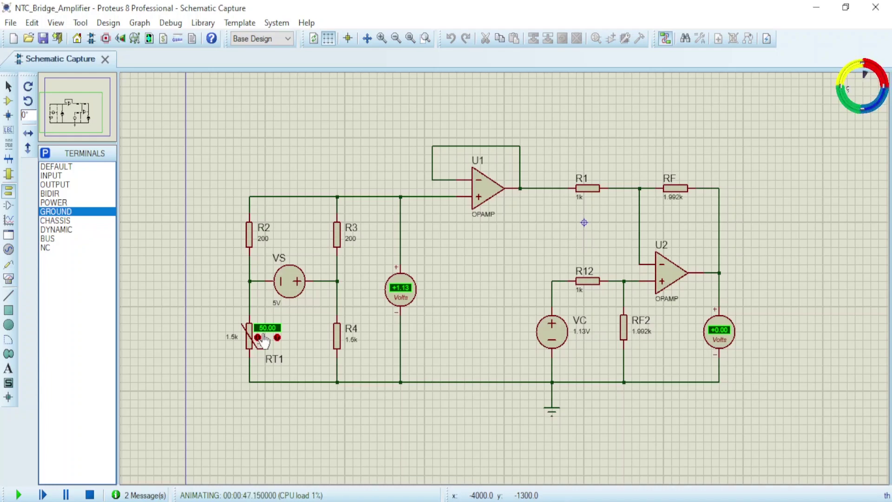
pyautogui.click(91, 494)
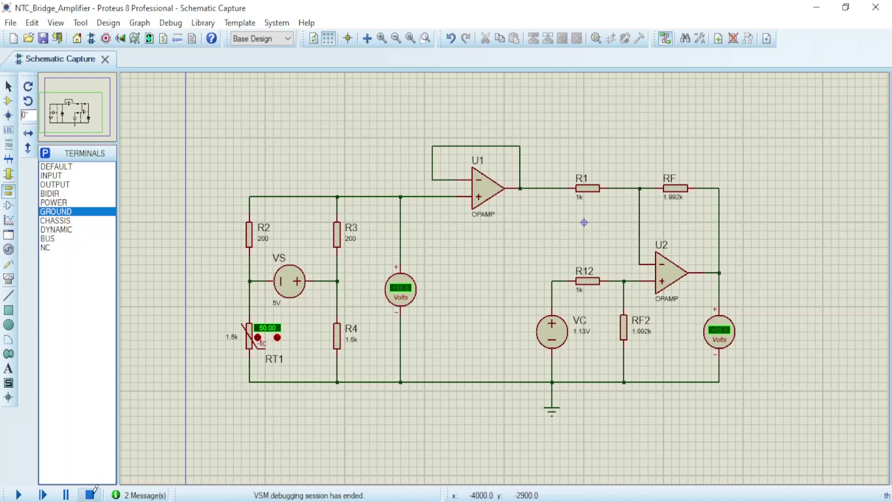